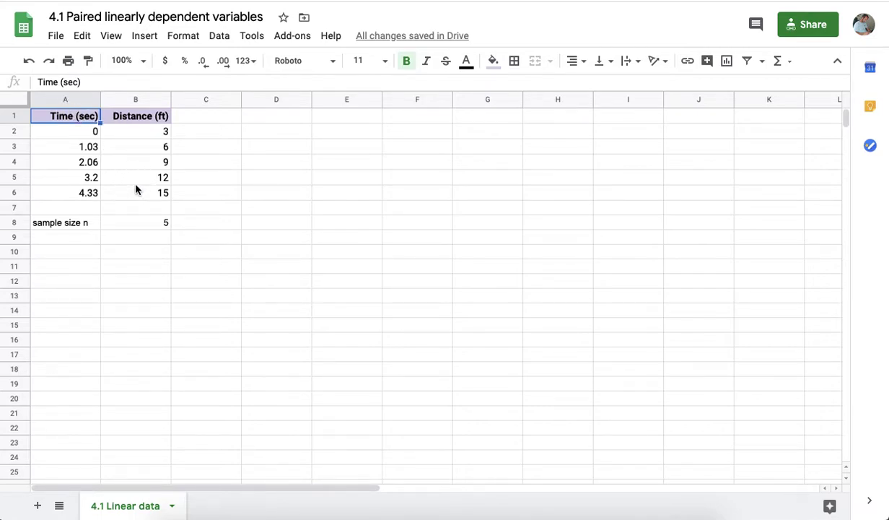
Insert a chart from the Time and Distance data in A1:B6 and change its type to a scatter chart.
left_click_drag(94, 120, 142, 198)
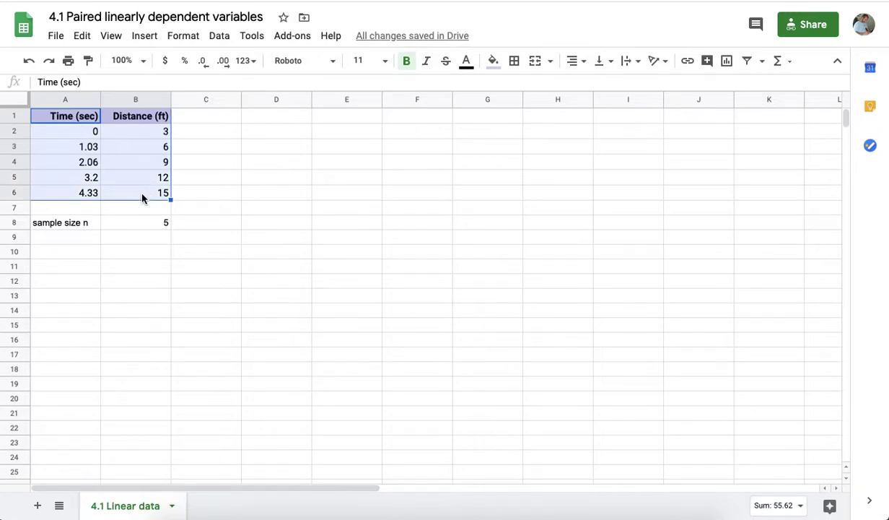
left_click(727, 62)
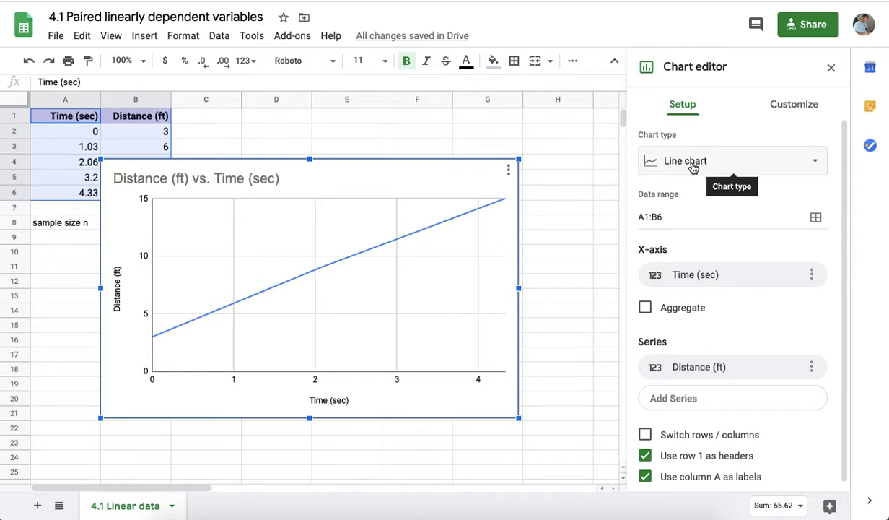
left_click(693, 168)
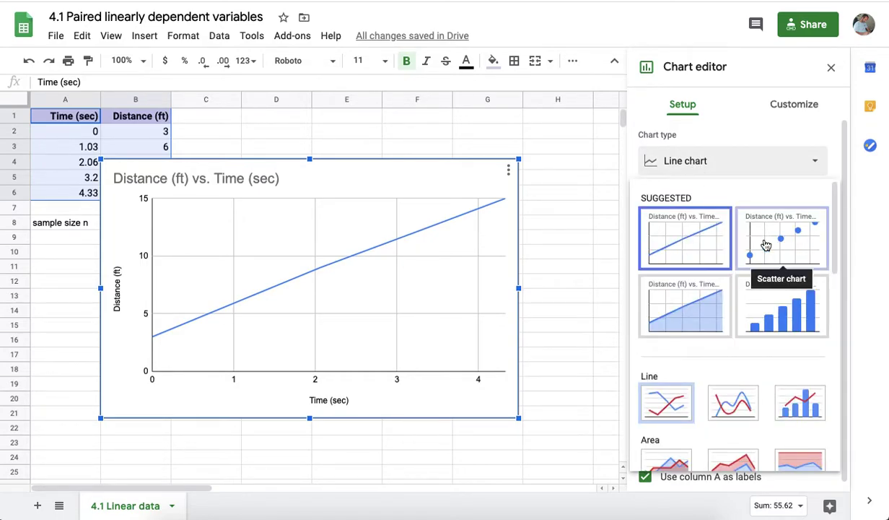
scroll(765, 244, "down", 5)
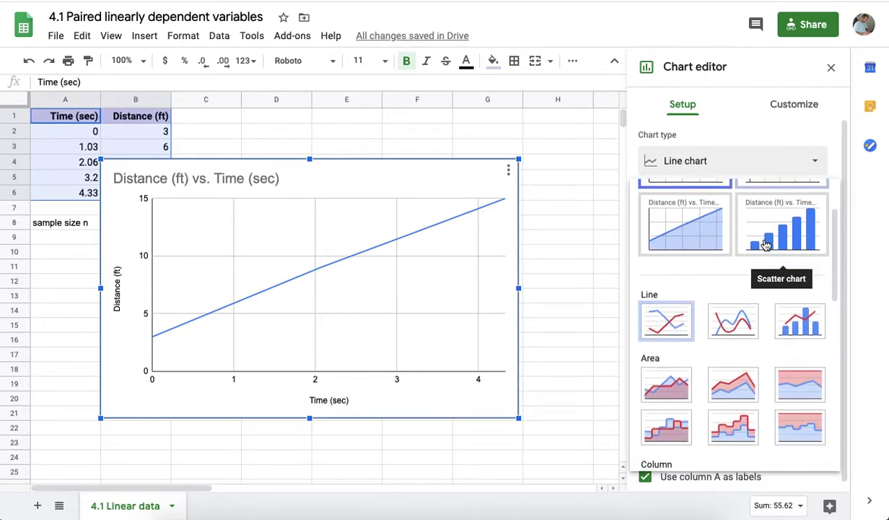
scroll(765, 244, "down", 3)
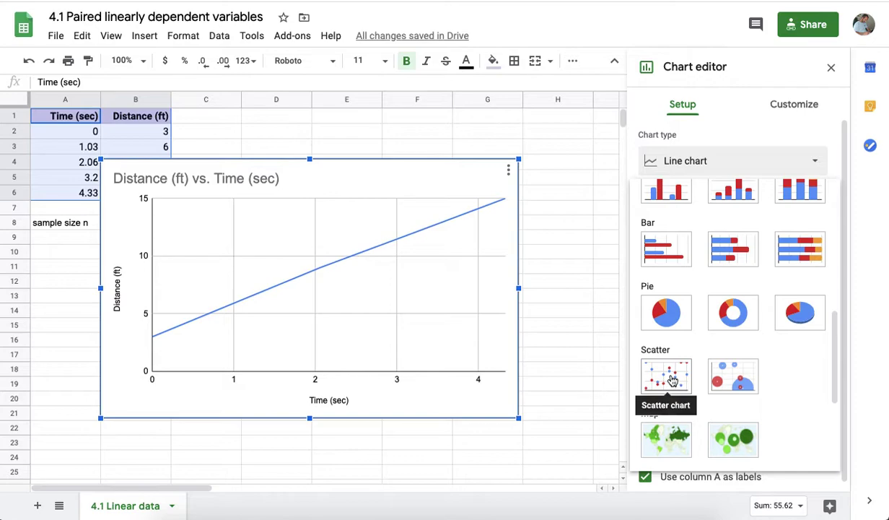
left_click(672, 380)
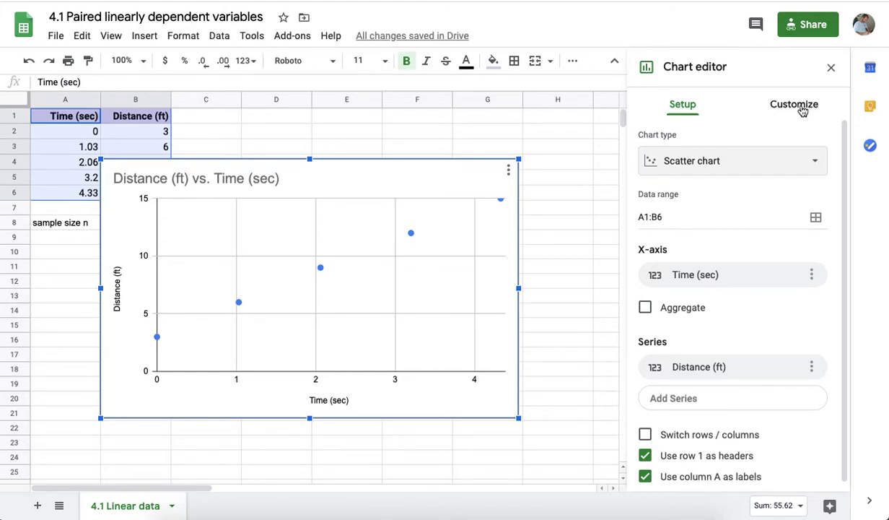
Add a trendline of type Linear to the chart's Distance (ft) series.
left_click(802, 111)
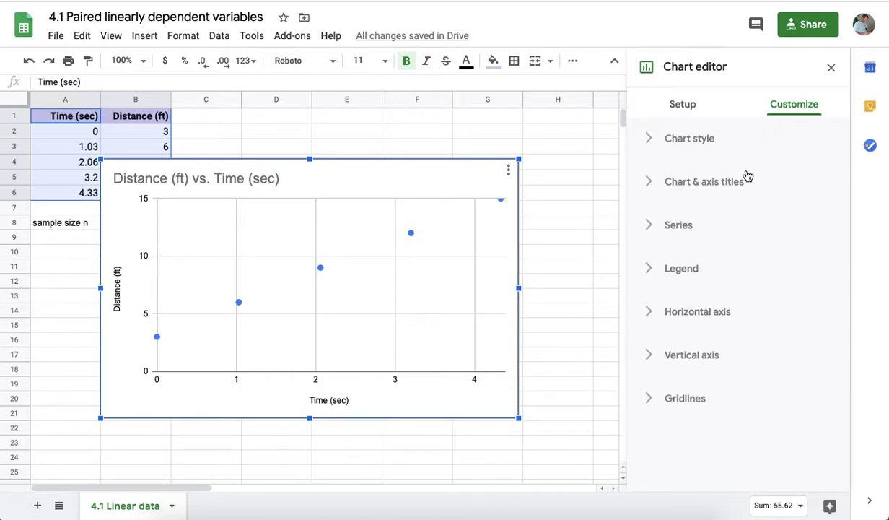
left_click(680, 227)
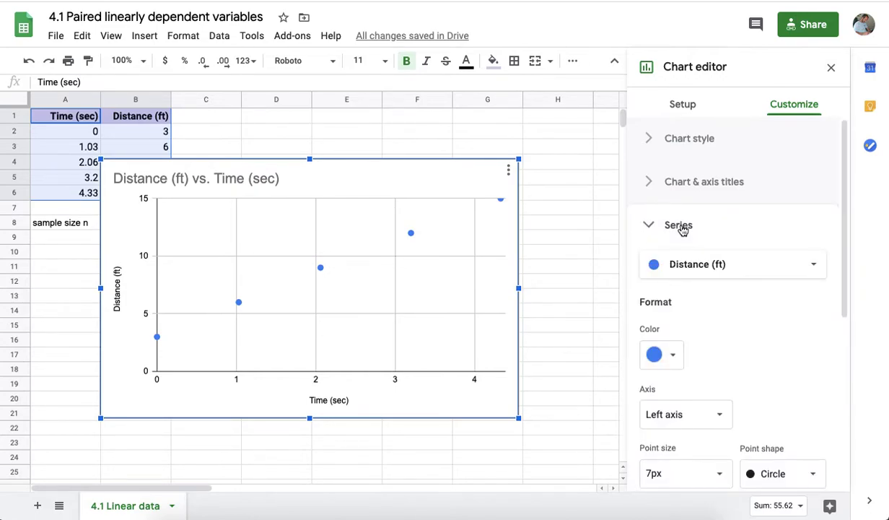
scroll(682, 228, "down", 5)
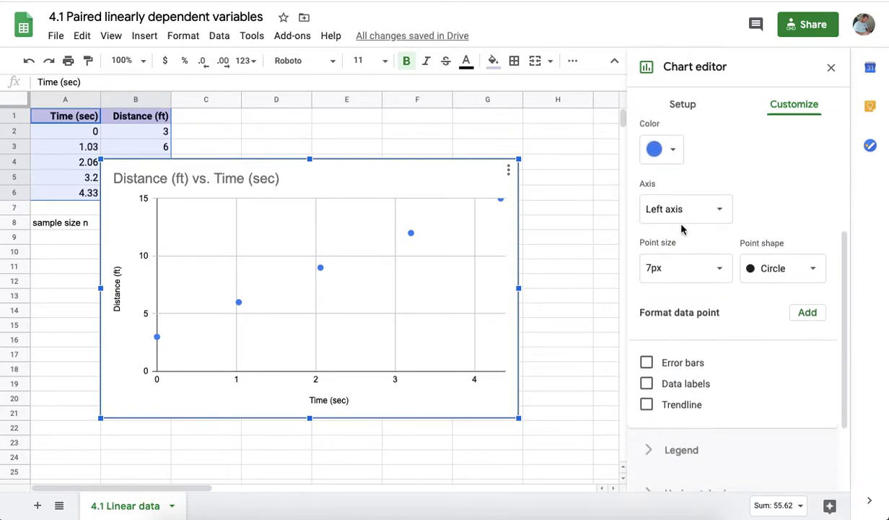
scroll(682, 228, "down", 3)
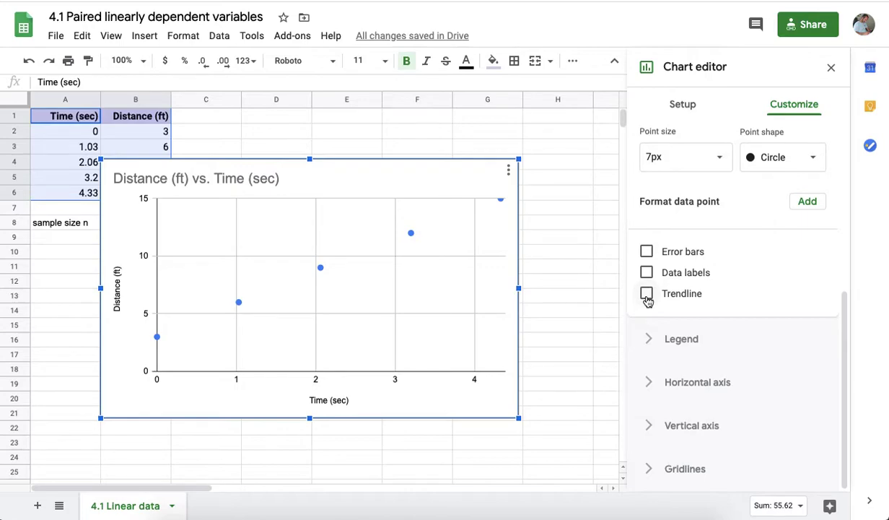
left_click(647, 296)
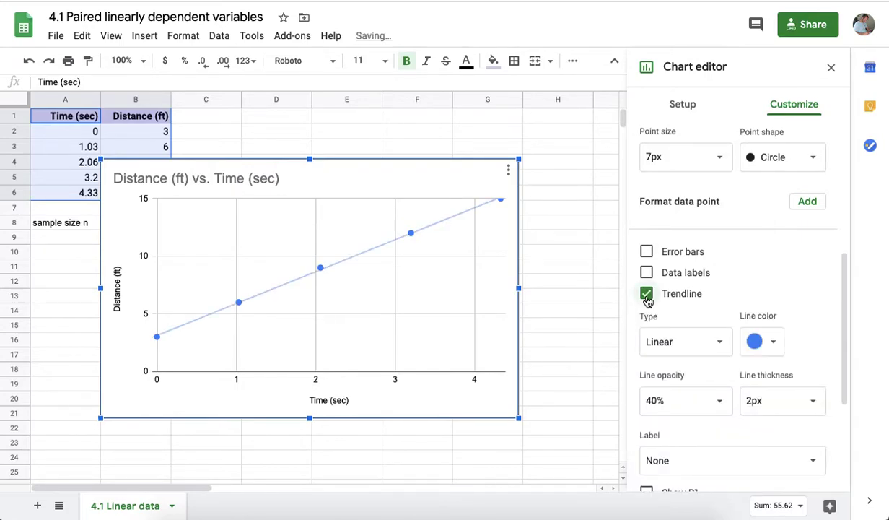
scroll(645, 302, "down", 3)
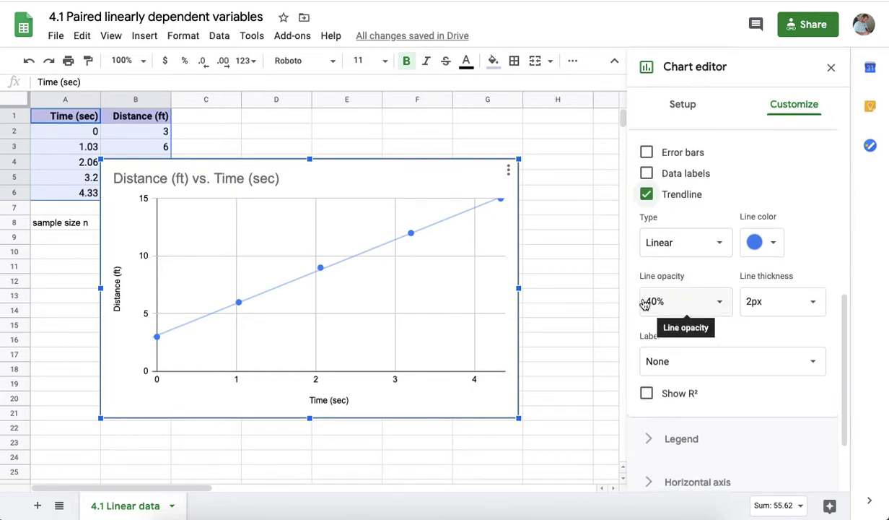
left_click(721, 244)
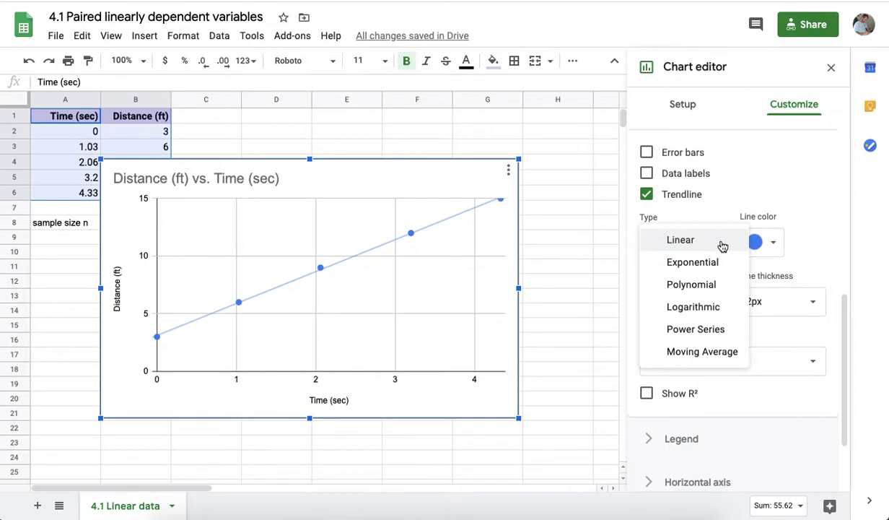
left_click(691, 243)
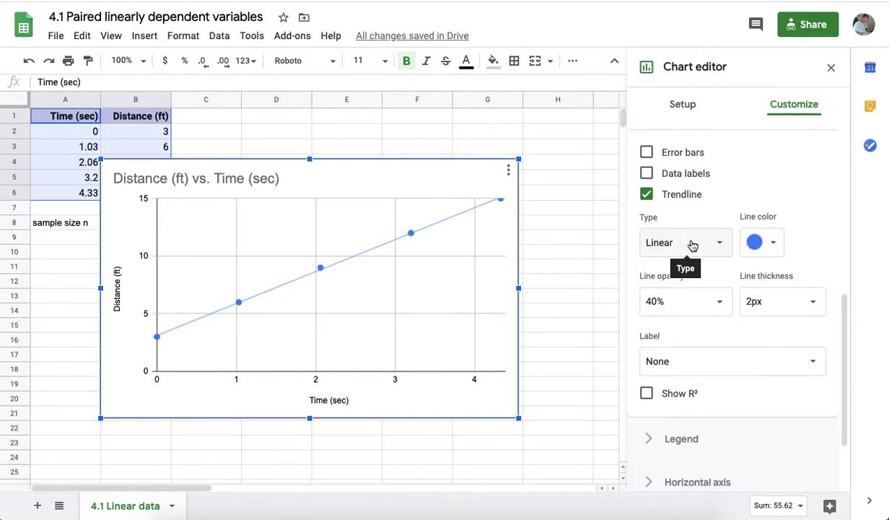
Label the trendline with its equation and show the R² value in the chart legend.
left_click(674, 362)
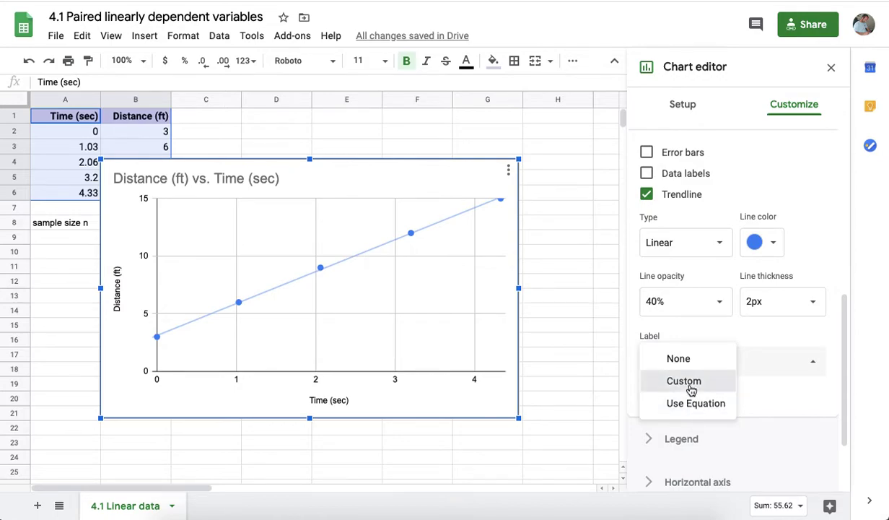
left_click(691, 389)
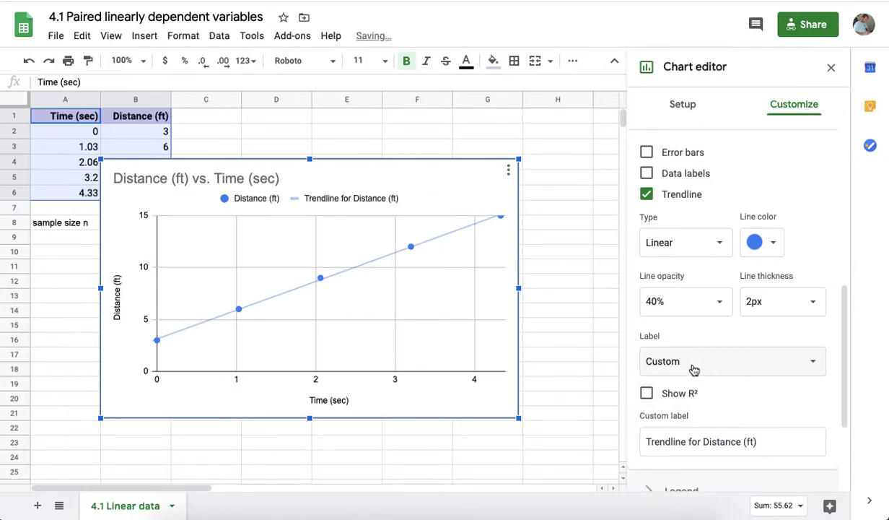
left_click(688, 364)
left_click(689, 383)
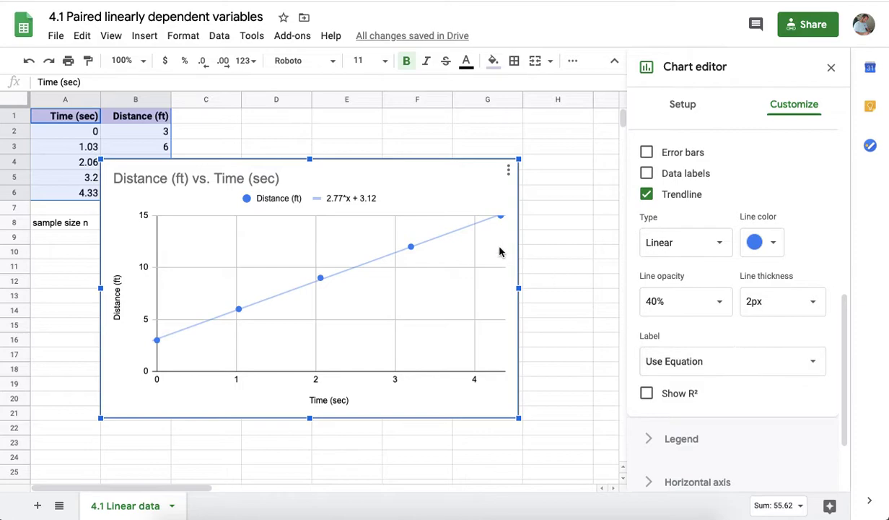
left_click(646, 393)
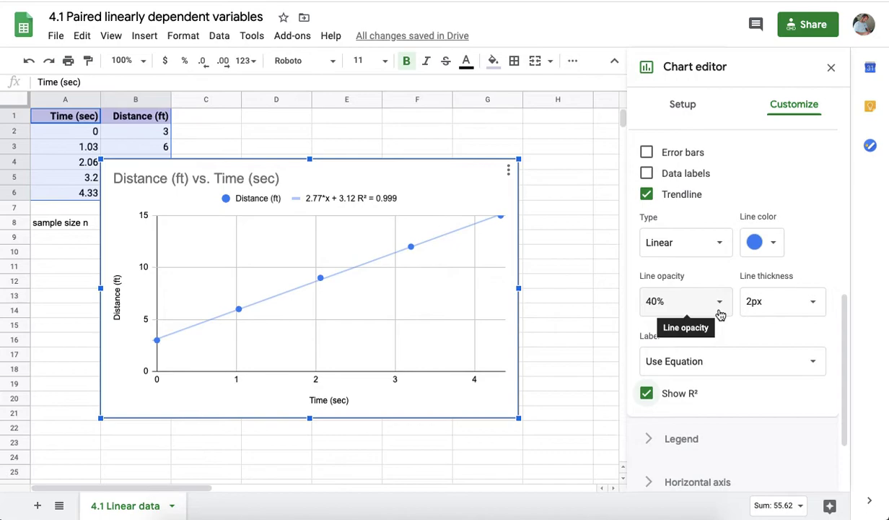
Set the trendline's thickness to 4px and its line color to orange.
left_click(813, 302)
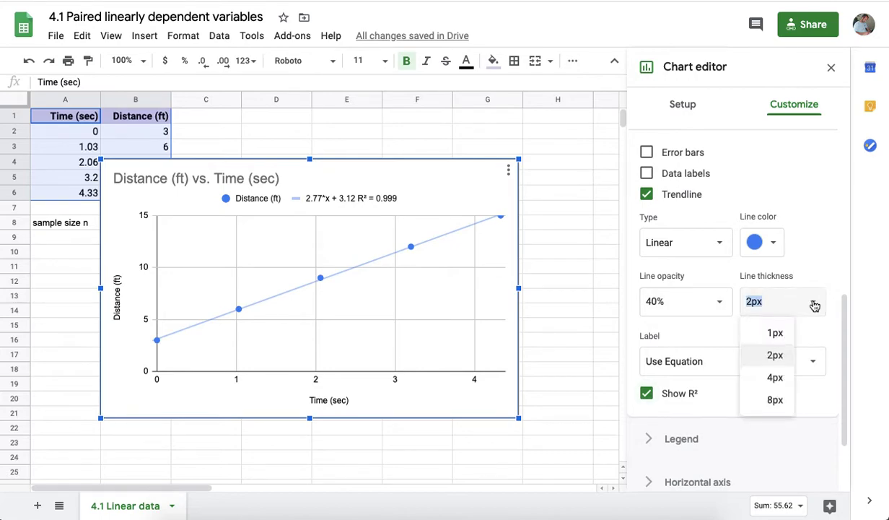
left_click(776, 380)
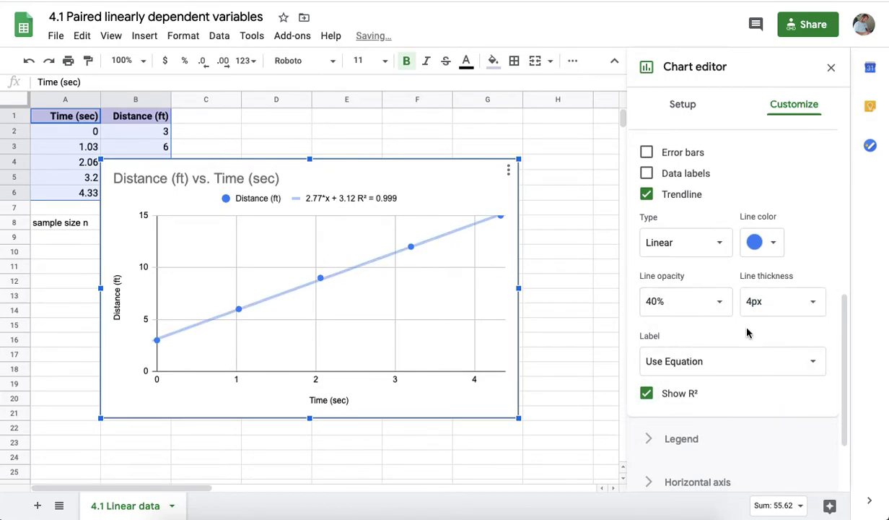
left_click(775, 245)
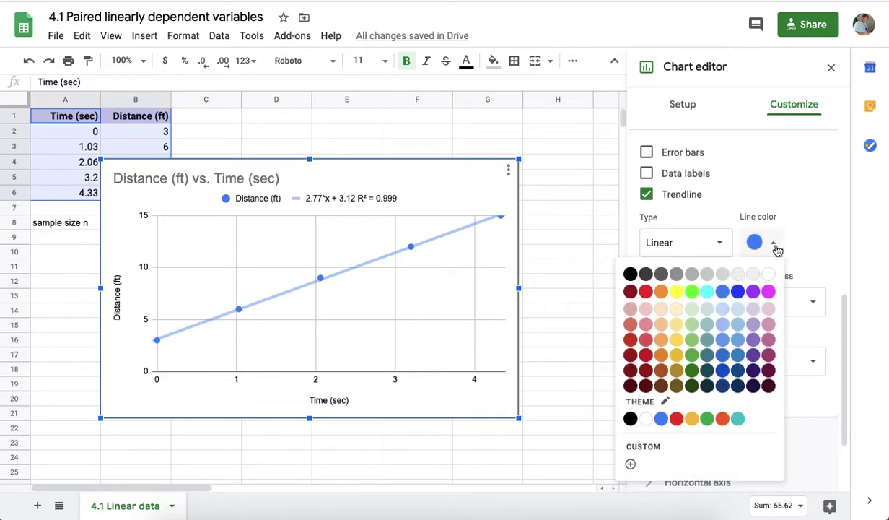
left_click(661, 292)
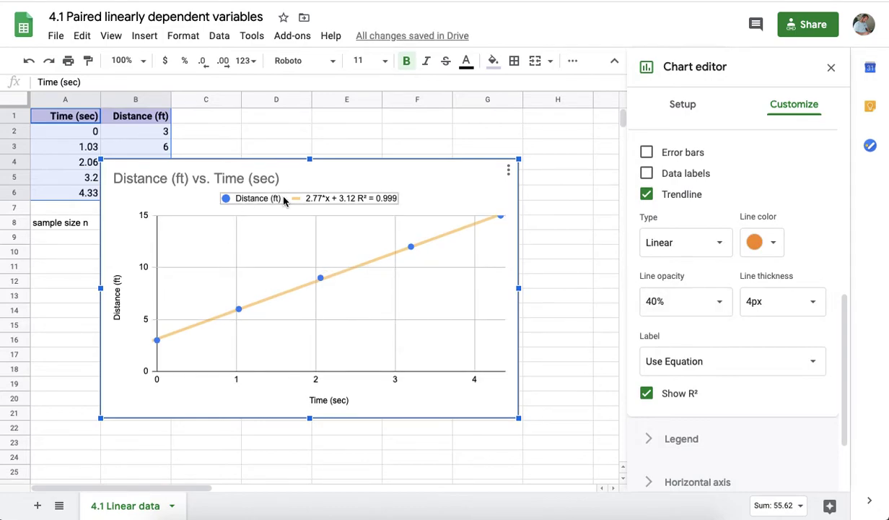
Examine the chart's horizontal axis and vertical axis formatting options, including limits, scale and number format.
scroll(651, 421, "down", 2)
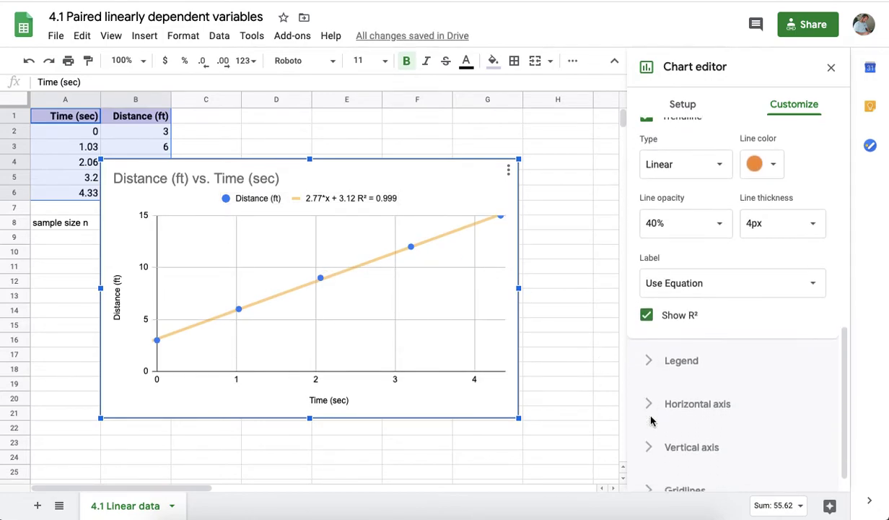
scroll(651, 421, "down", 1)
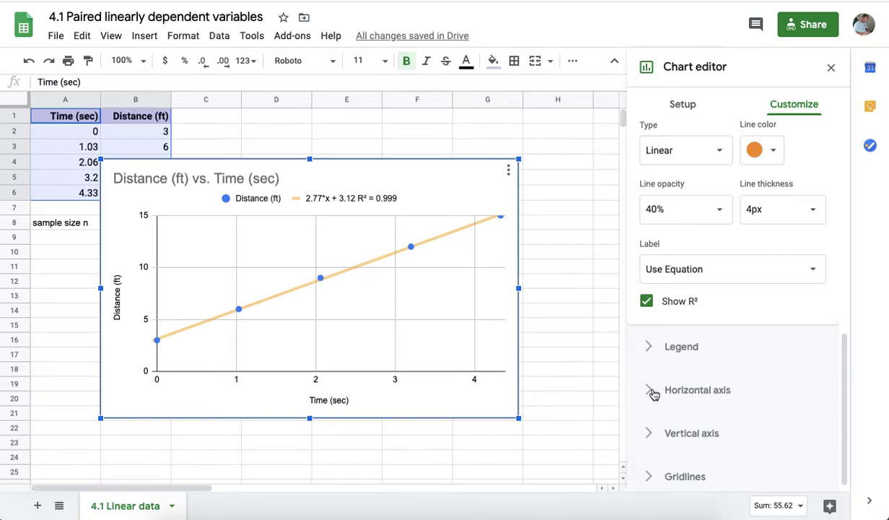
left_click(652, 393)
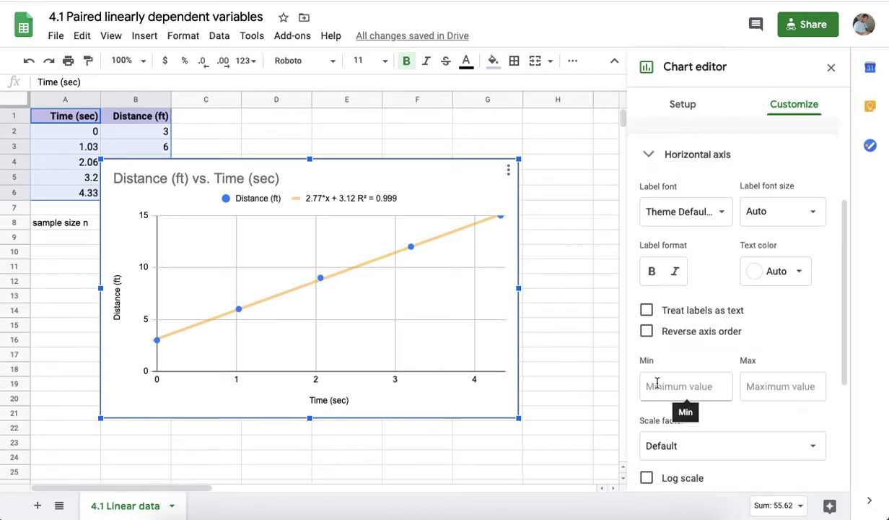
scroll(657, 386, "down", 1)
scroll(657, 384, "down", 1)
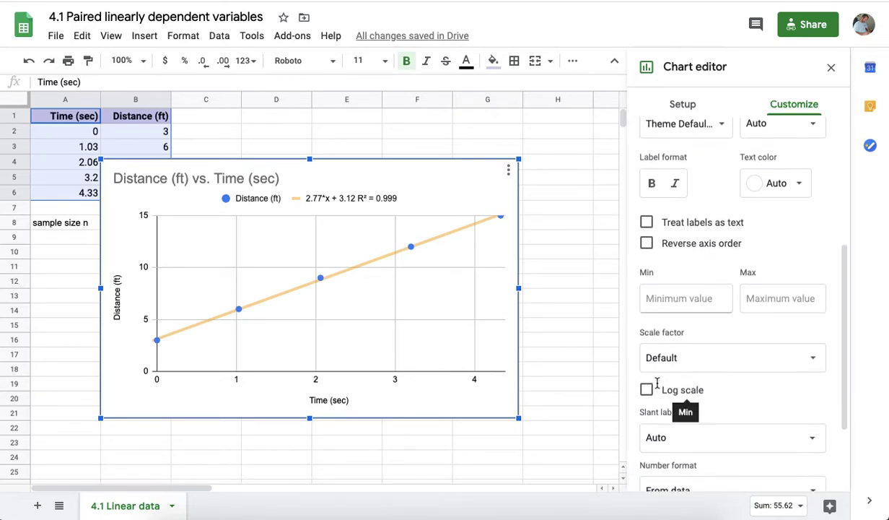
scroll(657, 383, "up", 1)
scroll(657, 383, "up", 1)
scroll(657, 382, "down", 2)
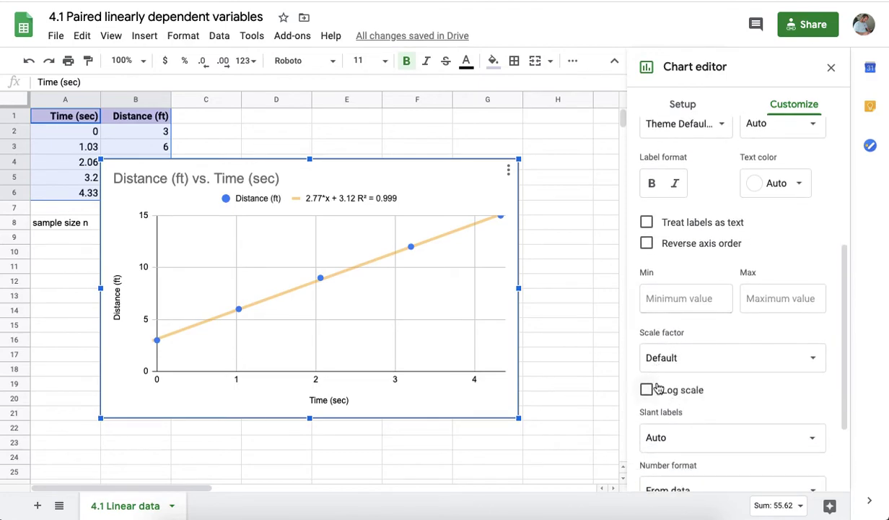
scroll(672, 303, "down", 6)
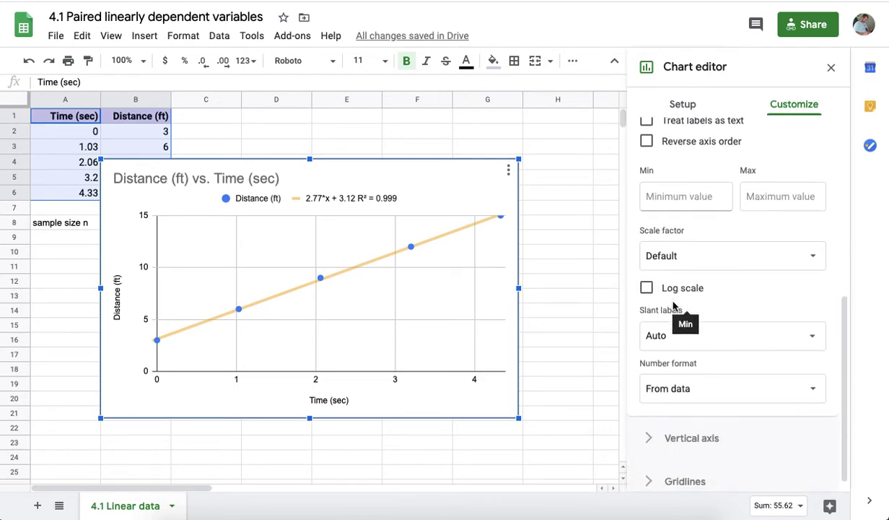
scroll(673, 304, "up", 1)
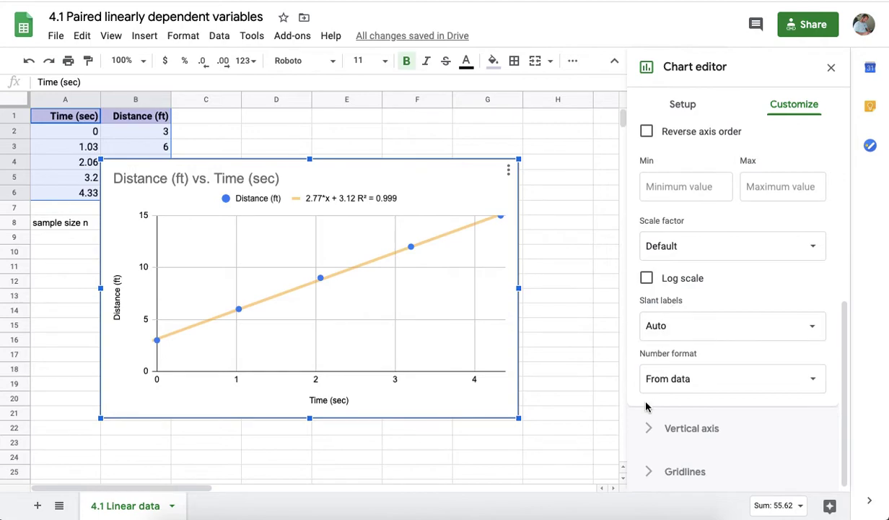
left_click(646, 426)
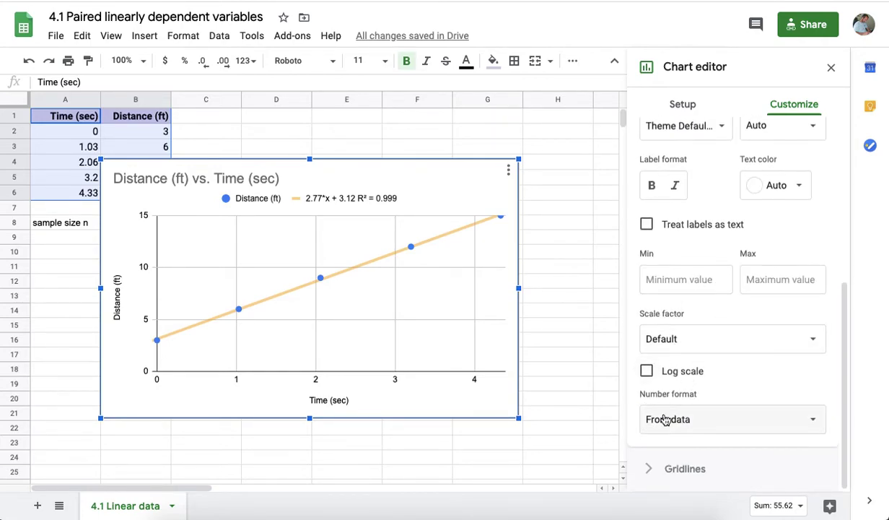
Set the vertical axis minor gridline count to 4, and leave chart editing with cell A1 selected.
left_click(651, 469)
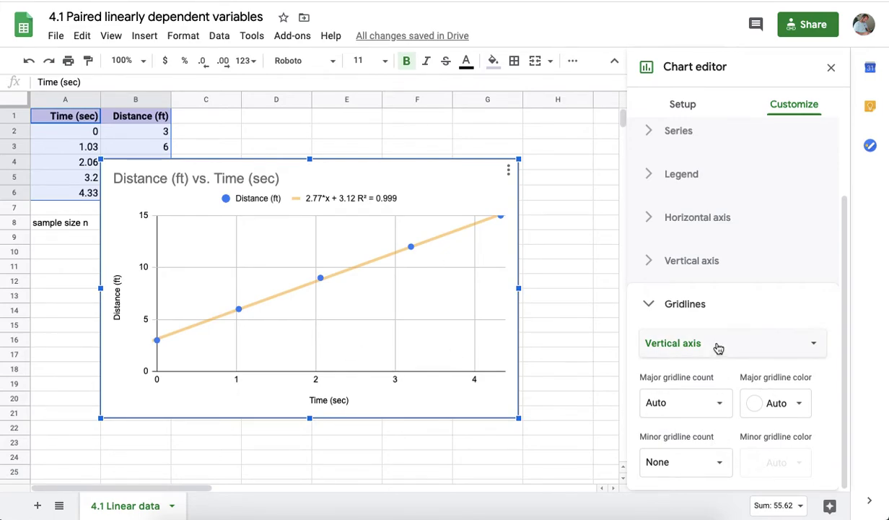
left_click(719, 470)
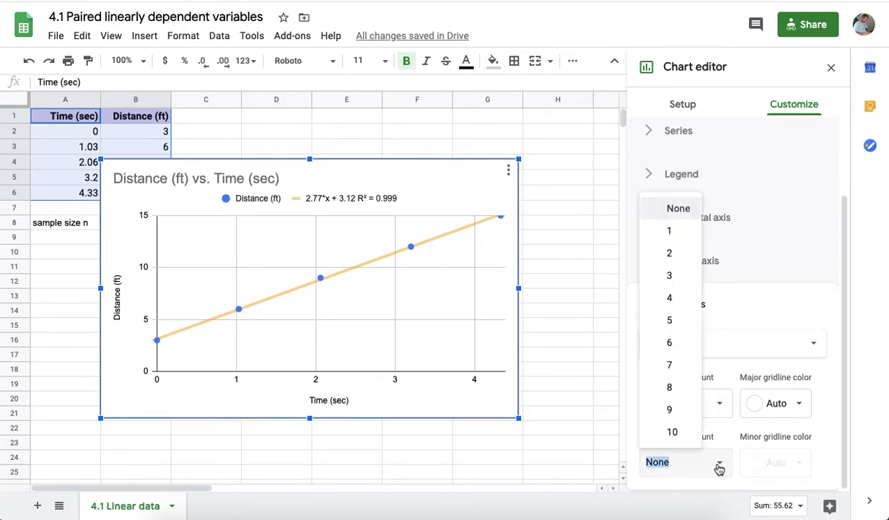
left_click(679, 299)
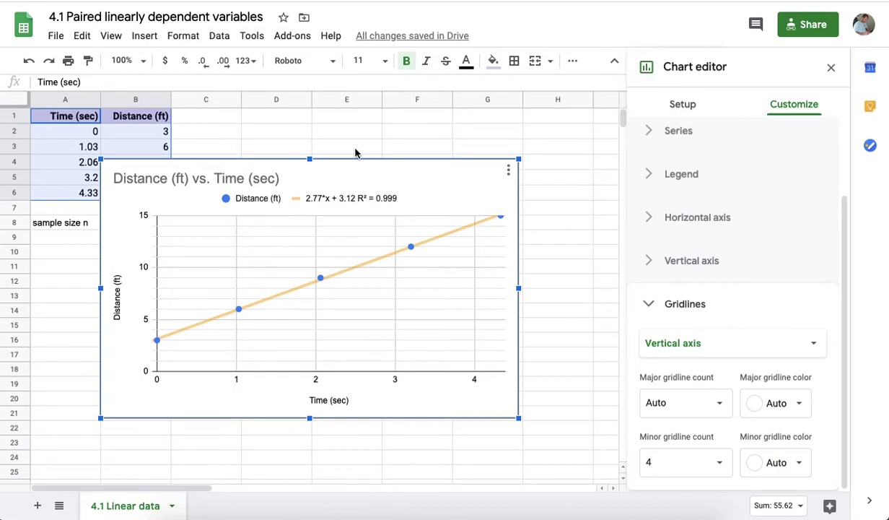
left_click(308, 137)
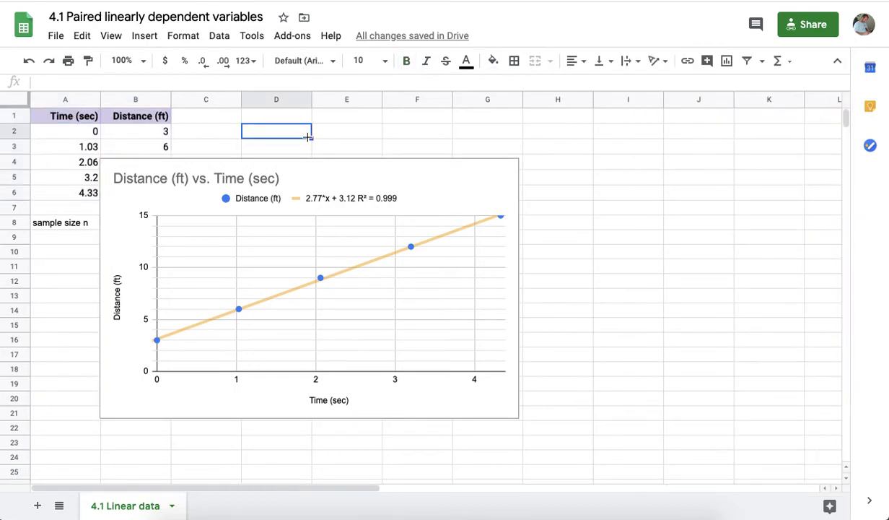
left_click(93, 114)
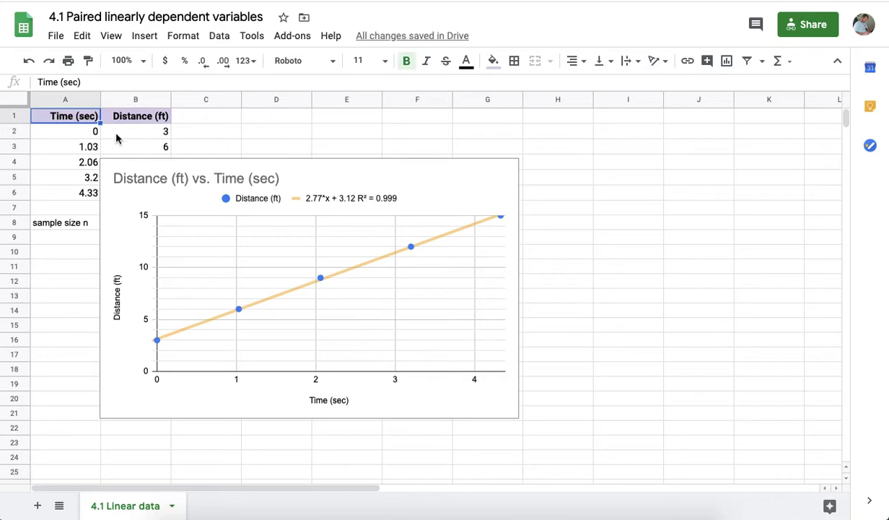
Move the scatter chart clear of the data so that it starts beside the Distance (ft) column near row 1.
left_click(127, 170)
left_click_drag(127, 171, 218, 125)
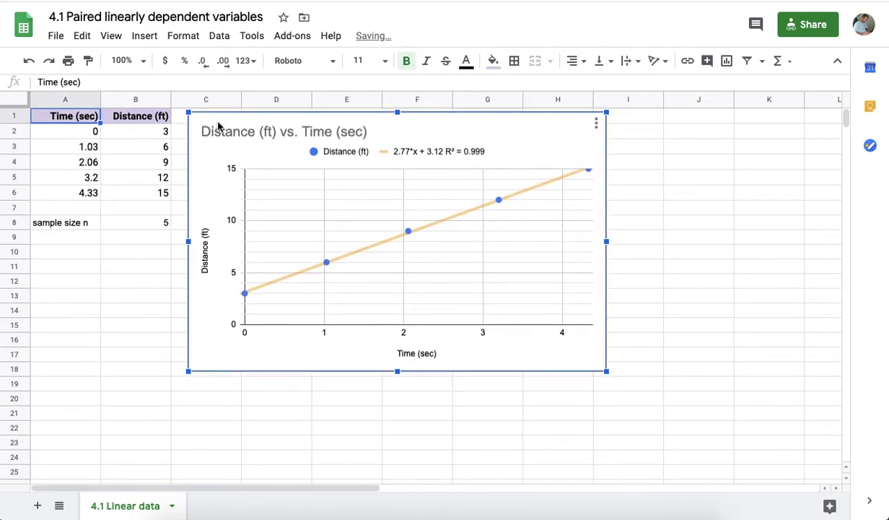
Calculate the regression slope in cell B10 with =slope(B2:B6,A2:A6), using distance as y data and time as x data.
left_click(110, 254)
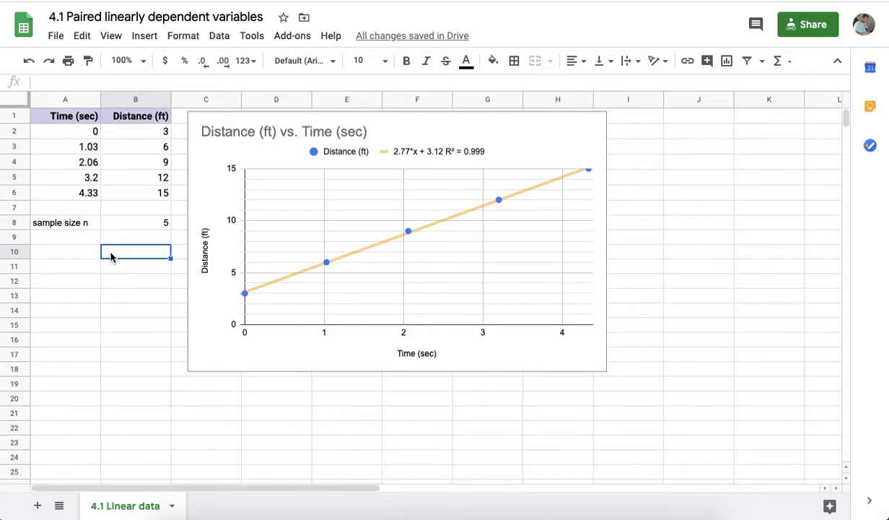
type("=slop")
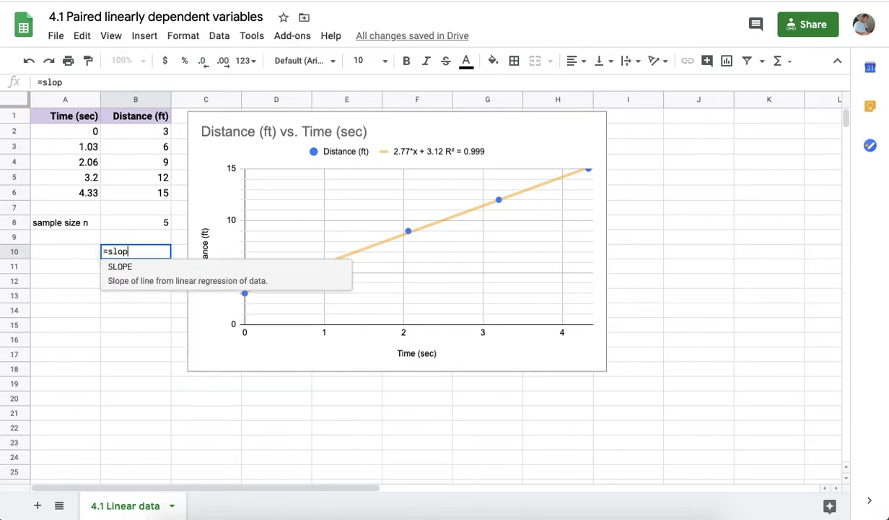
type("e(")
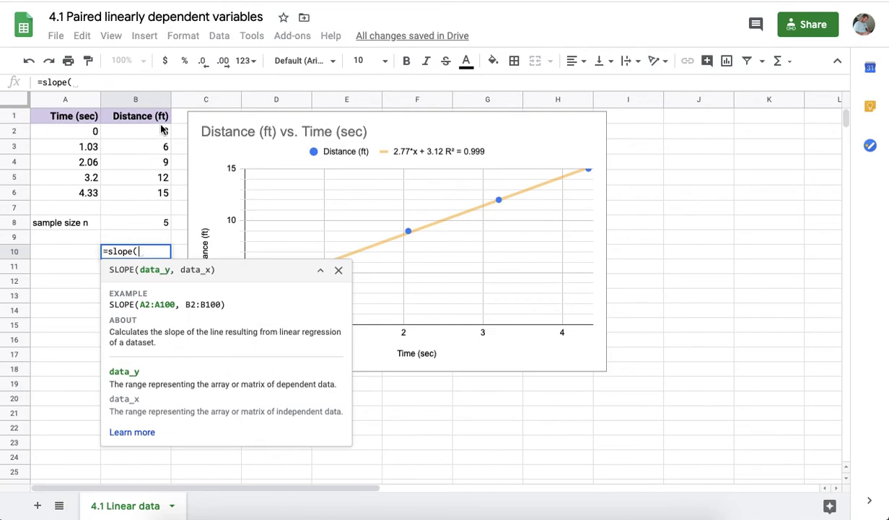
left_click_drag(162, 130, 164, 193)
type(",")
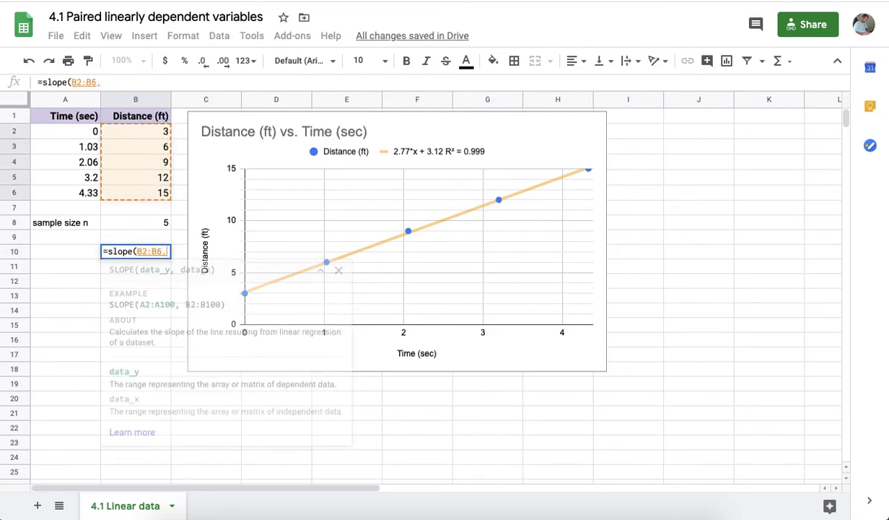
left_click_drag(88, 131, 94, 194)
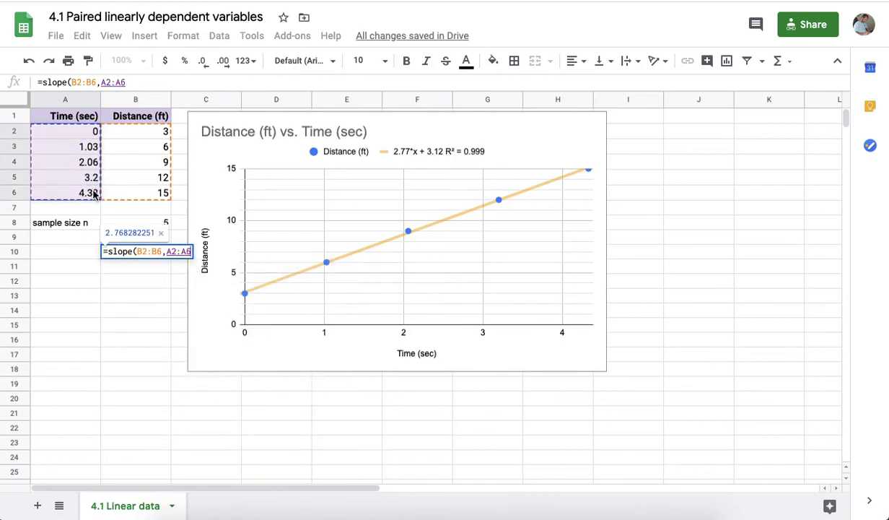
type(")")
key("Return")
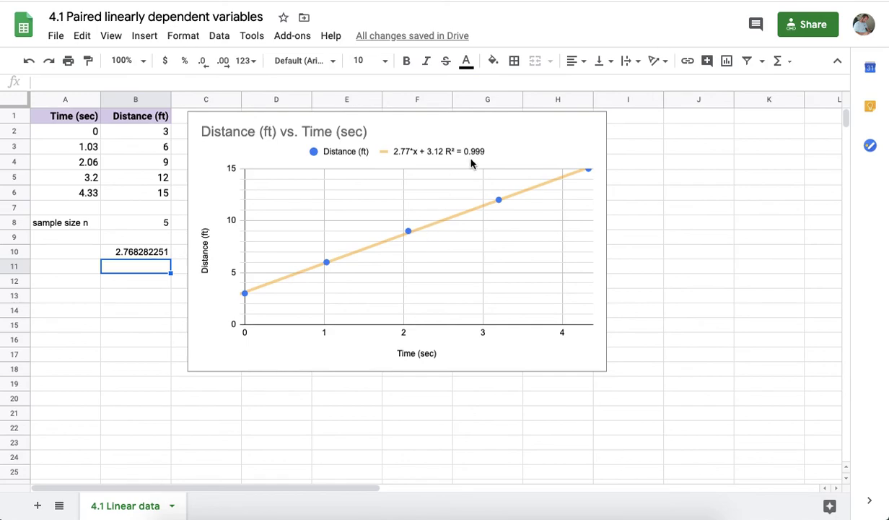
Reopen the scatter chart for editing and bring up its customization options.
left_click(371, 145)
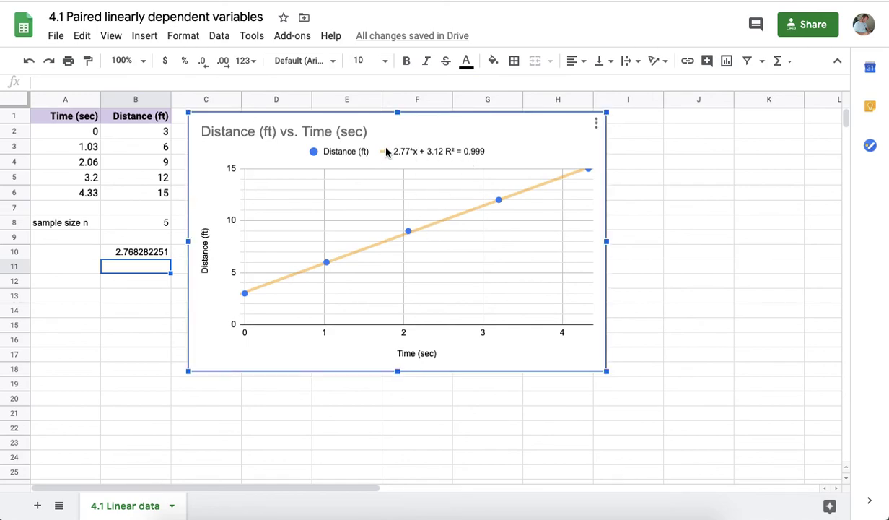
left_click(596, 127)
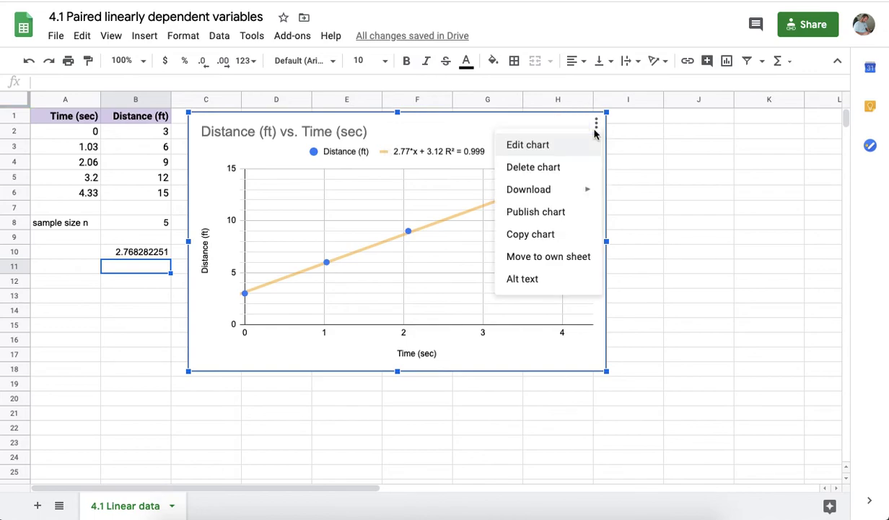
left_click(556, 148)
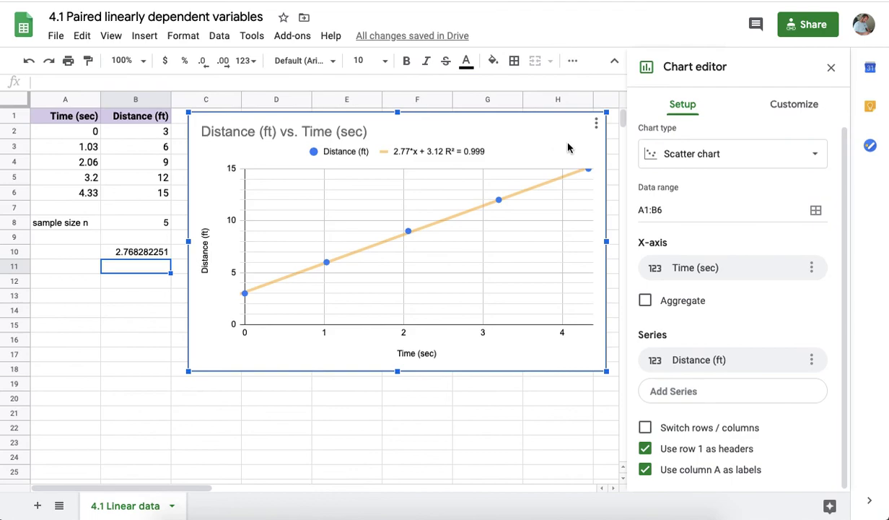
left_click(798, 108)
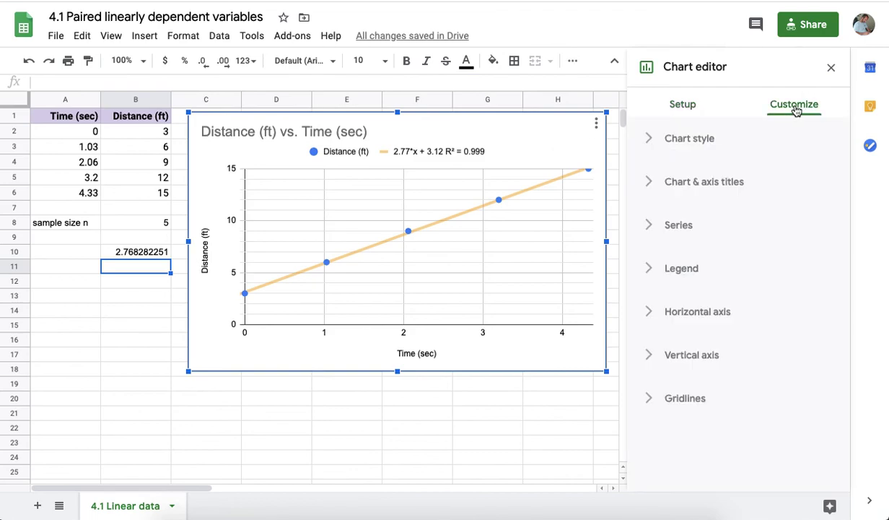
left_click(680, 104)
left_click(784, 115)
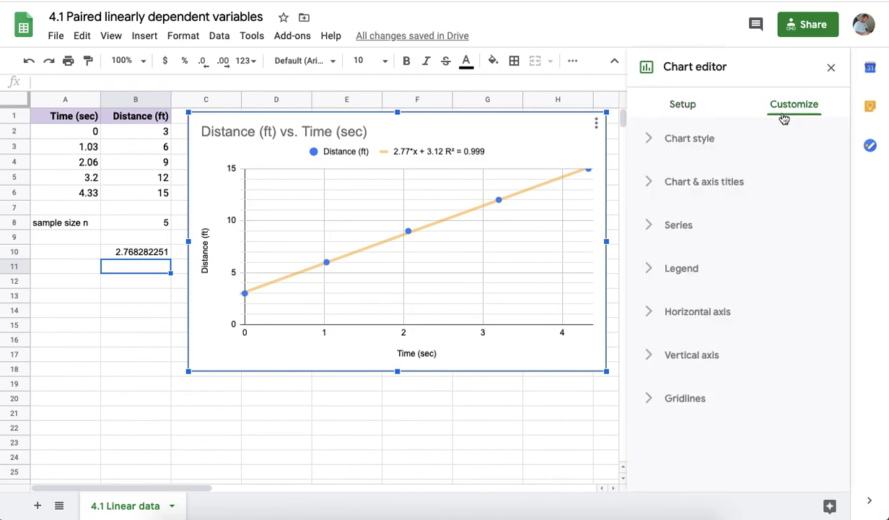